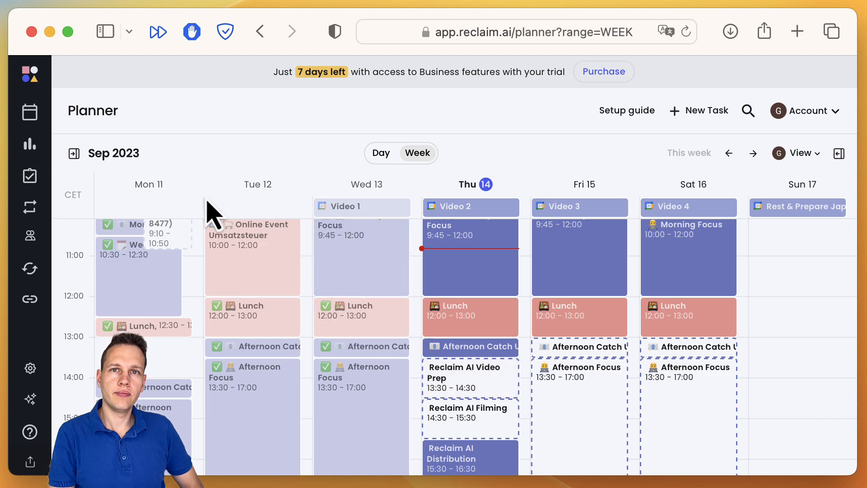
Display the connected calendars and the habits and open tasks beside the weekly planner
click(74, 153)
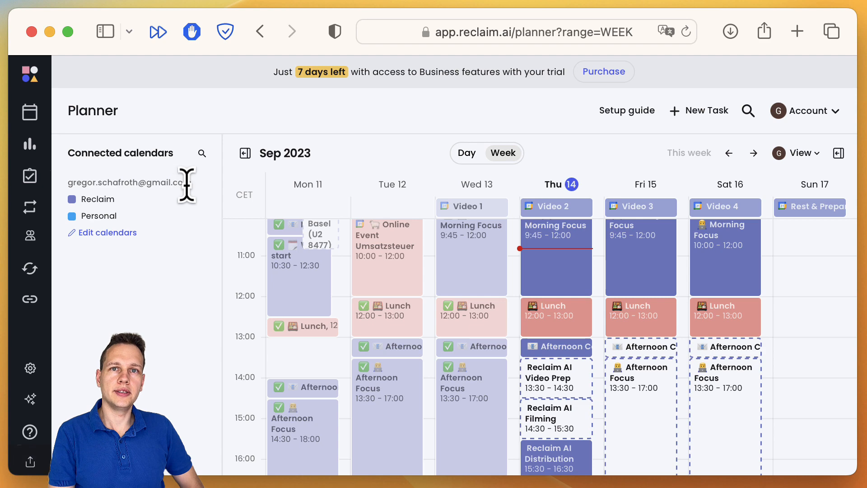
click(838, 153)
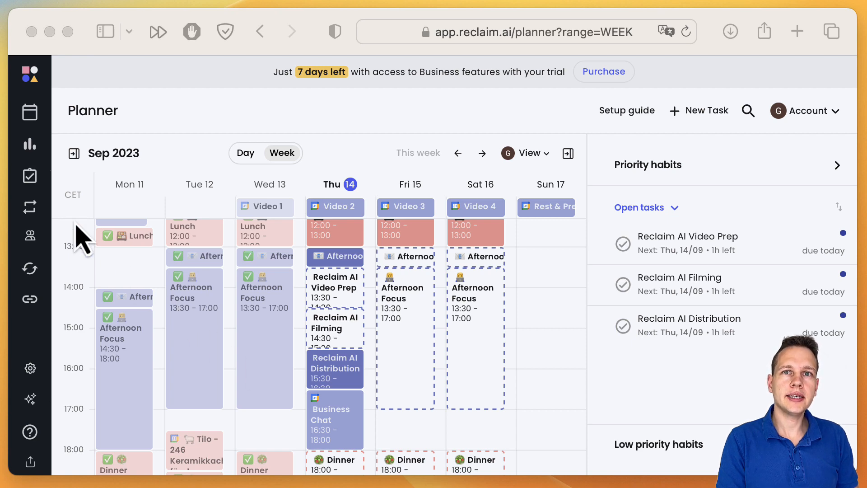
Start a new task on the Tasks page and name it "Take a look at" followed by the person's name and "Software"
click(37, 167)
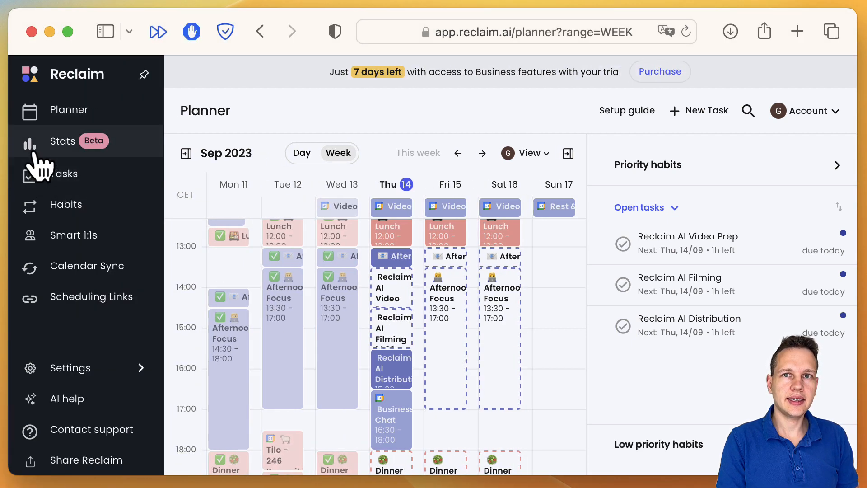
click(110, 177)
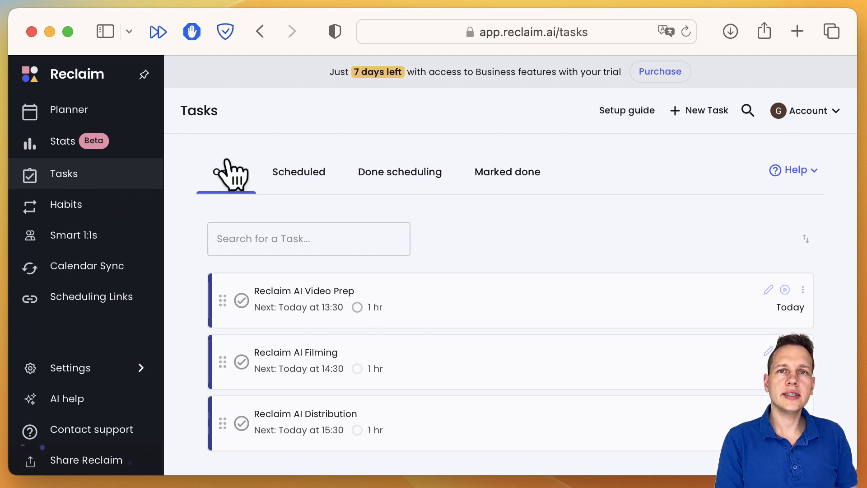
click(707, 112)
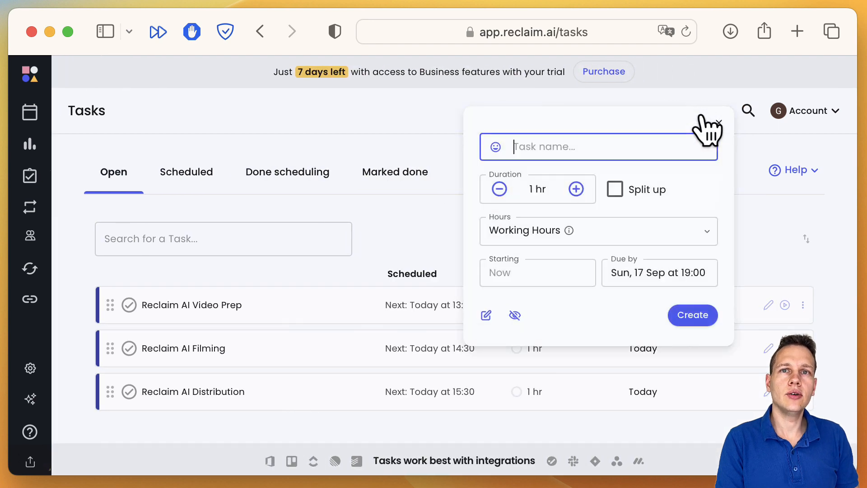
text(Ta)
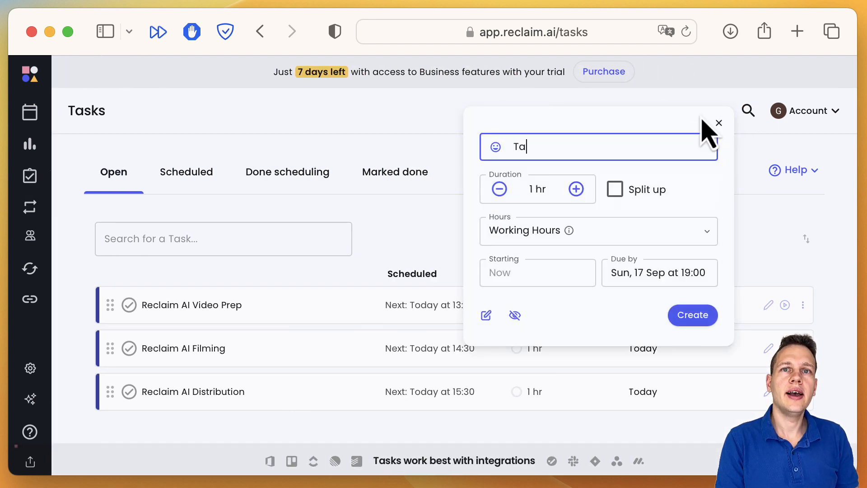
text(ke a look at)
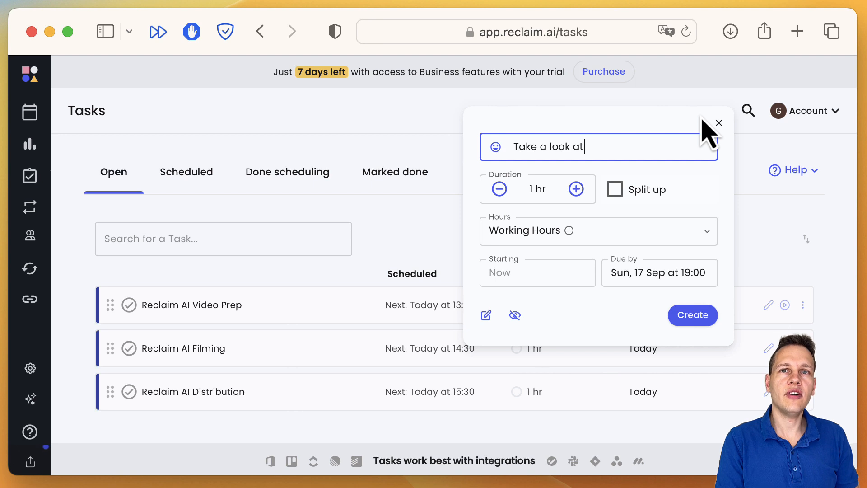
text( Lukas Software)
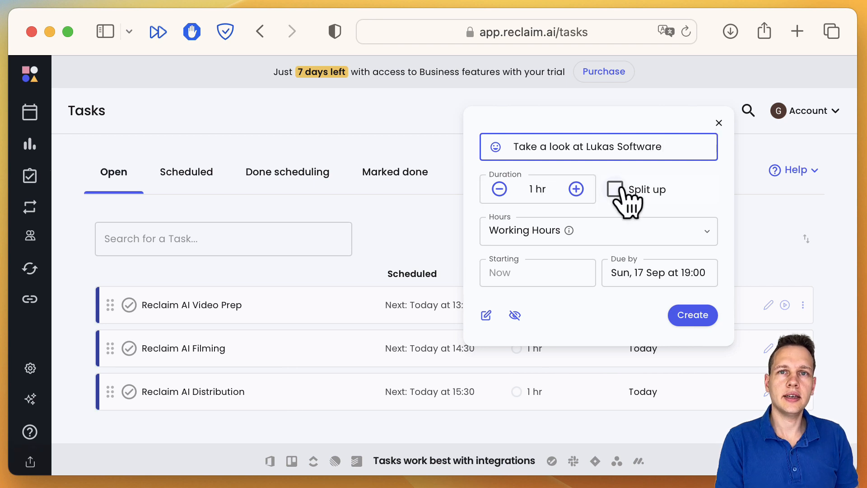
Keep Working Hours for the new task, set it due by Thu, 14 Sep at 19:00, and create it
click(653, 242)
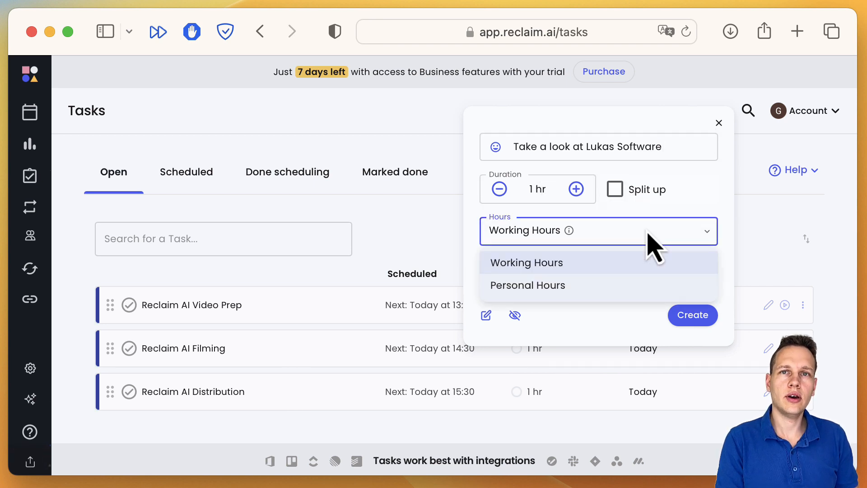
click(651, 245)
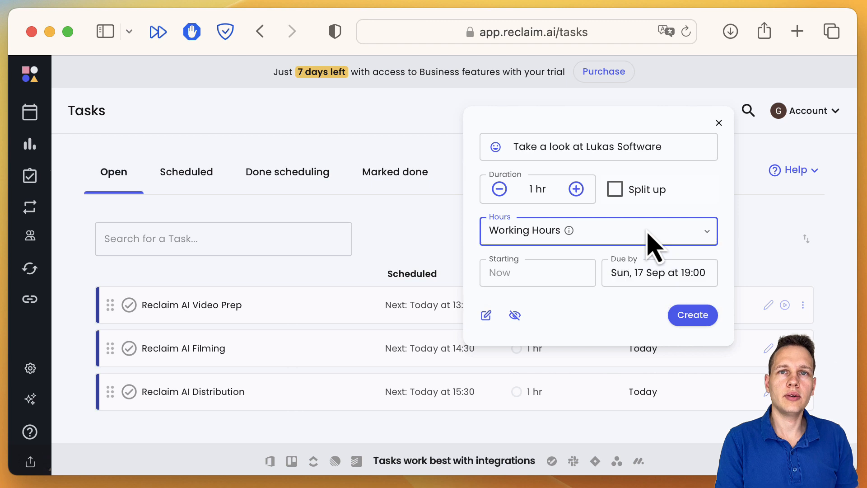
click(628, 273)
click(617, 424)
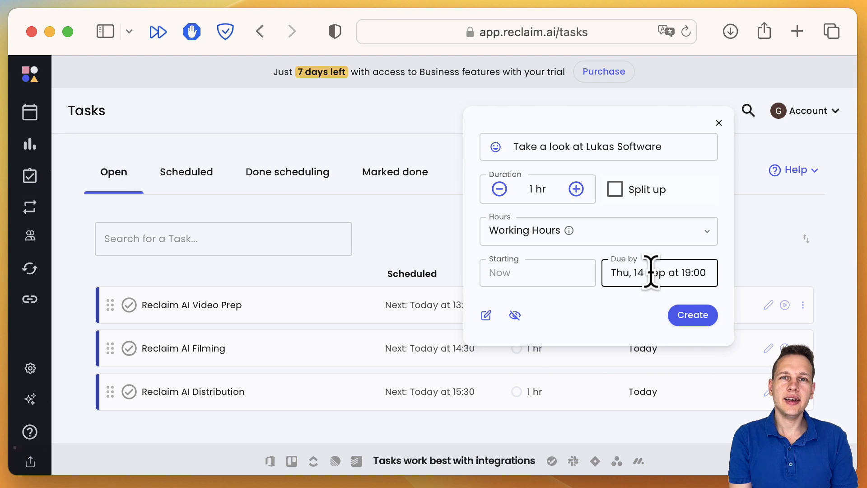
click(701, 321)
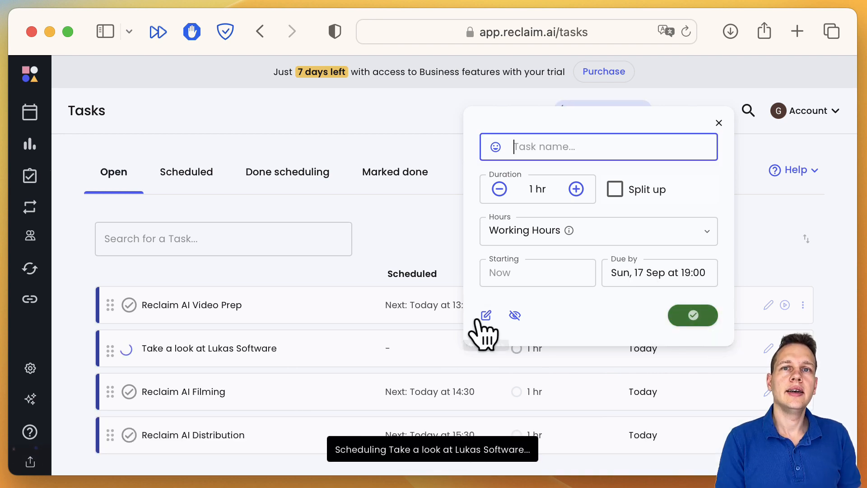
click(449, 260)
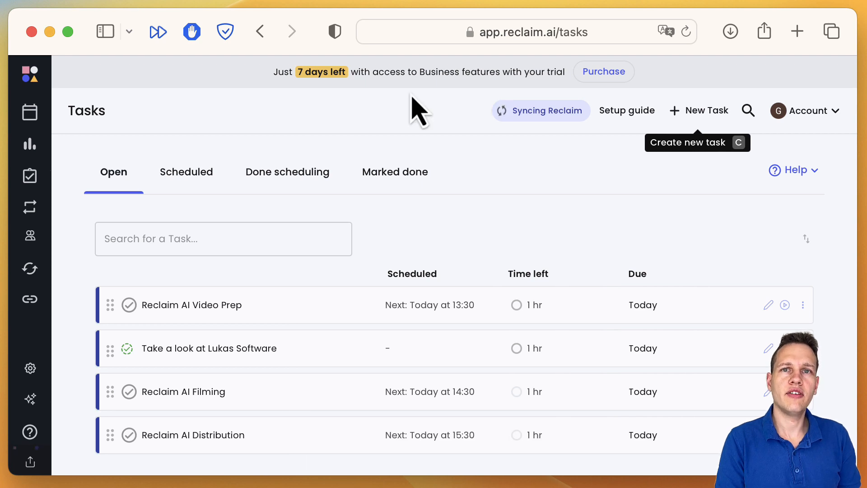
Refresh the task list and check the afternoon of 14 Sep in the planner's day view
key(super+r)
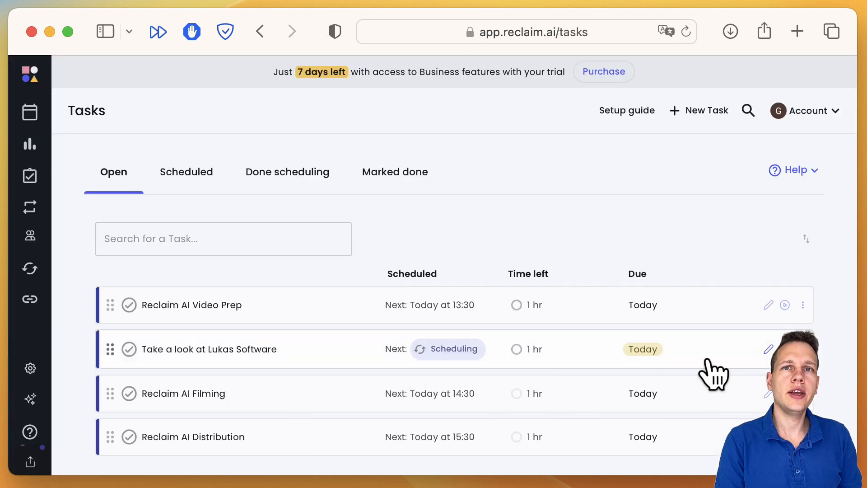
mouse_move(649, 350)
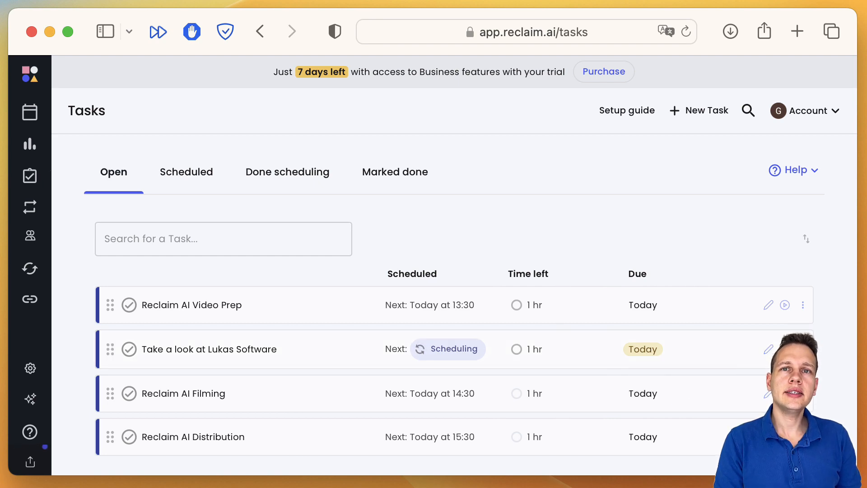
click(32, 117)
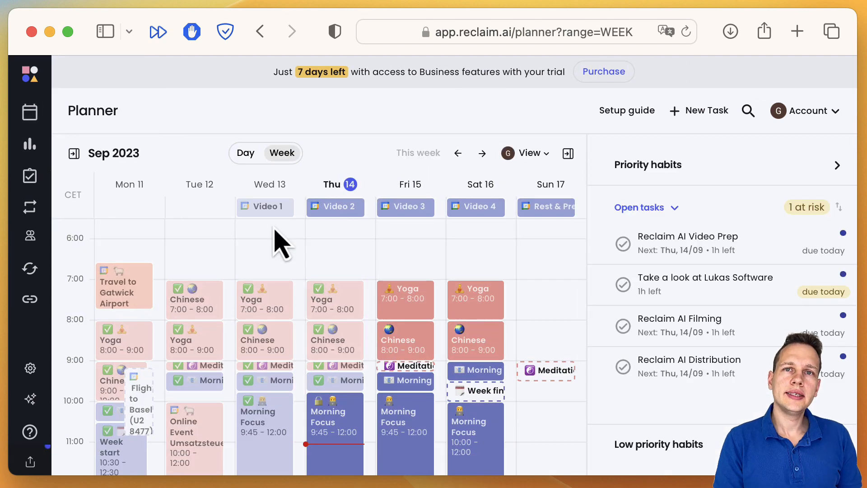
click(246, 153)
scroll(447, 363, down, 5)
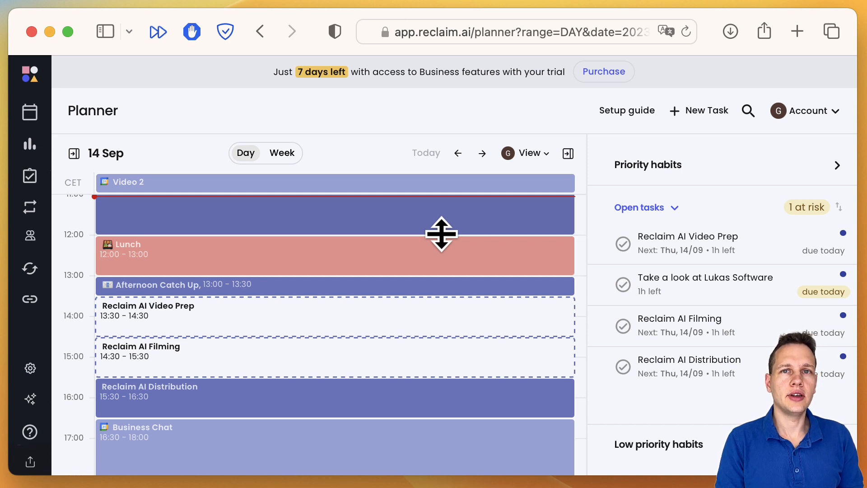
Open the Business Chat event in Google Calendar, shorten it to 30 minutes, and move it to 17:30–18:00 on Thursday
click(327, 440)
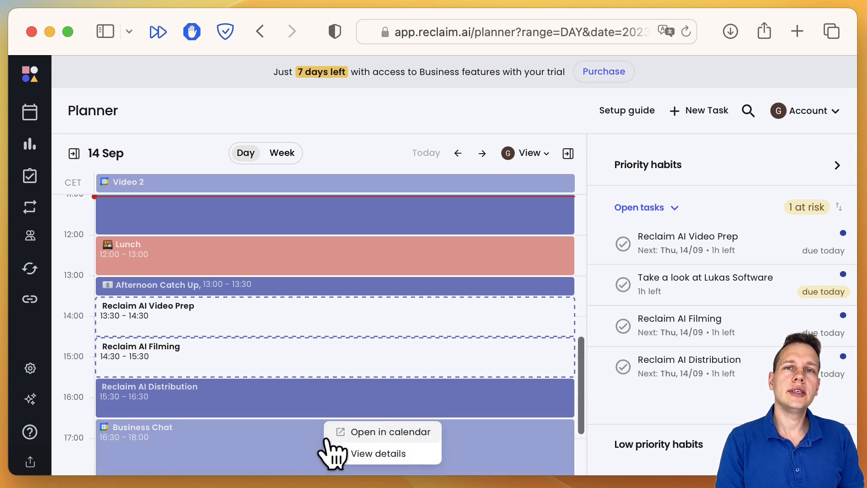
click(359, 432)
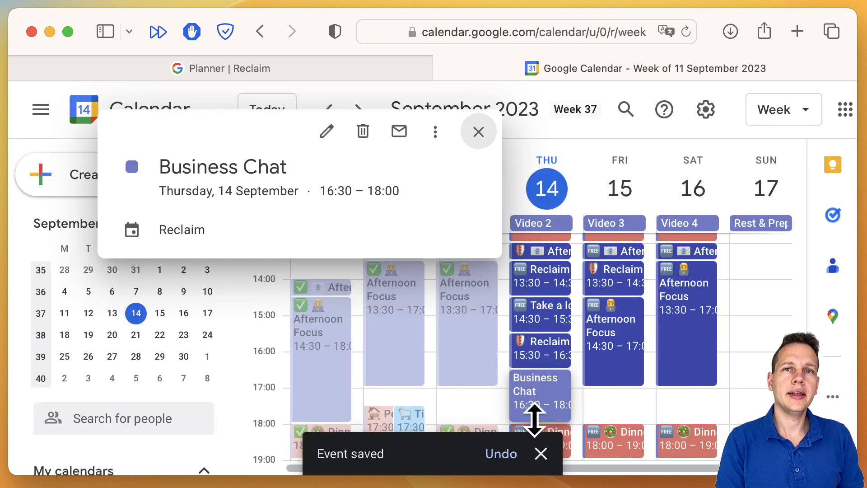
drag(534, 419, 535, 377)
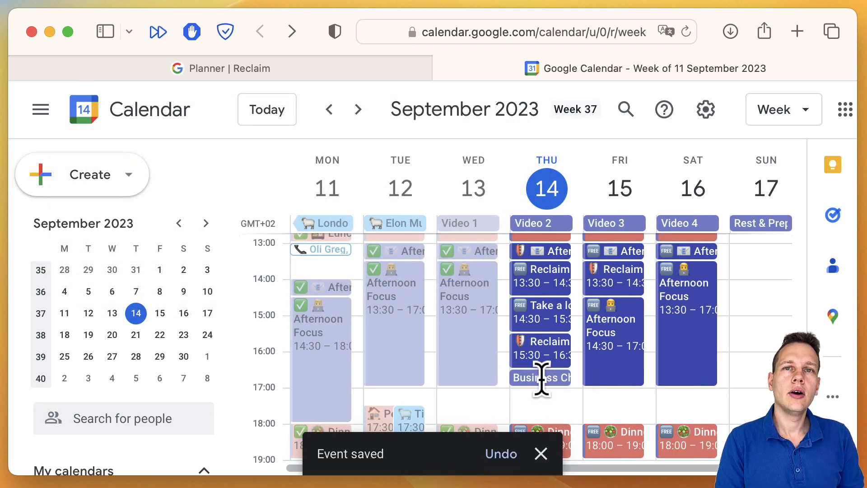
drag(548, 381, 549, 414)
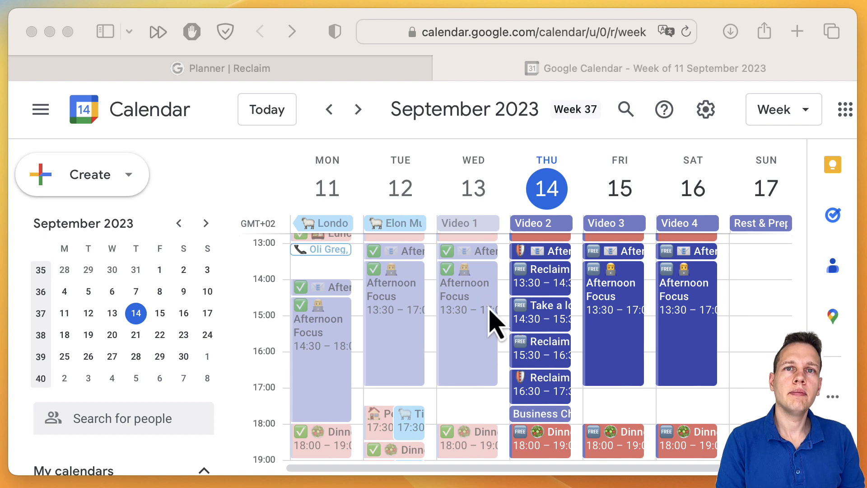
Return to the Reclaim planner and view the details of the rescheduled software review task
click(537, 319)
click(557, 333)
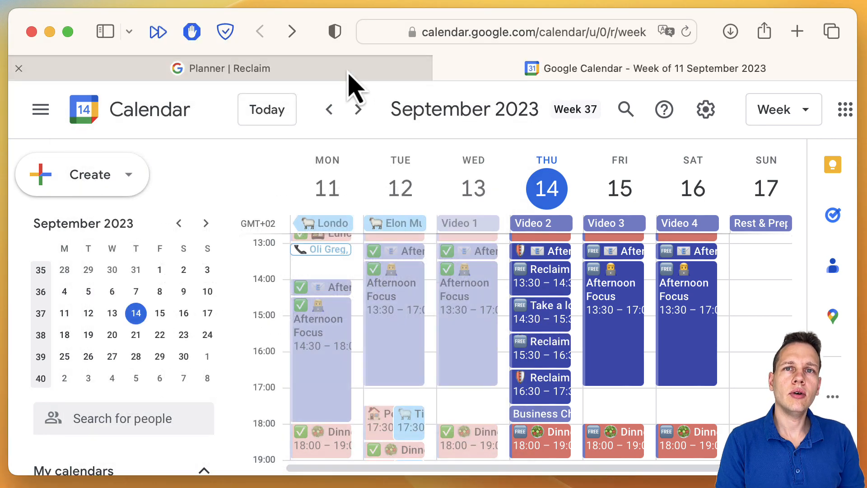
click(354, 70)
click(263, 399)
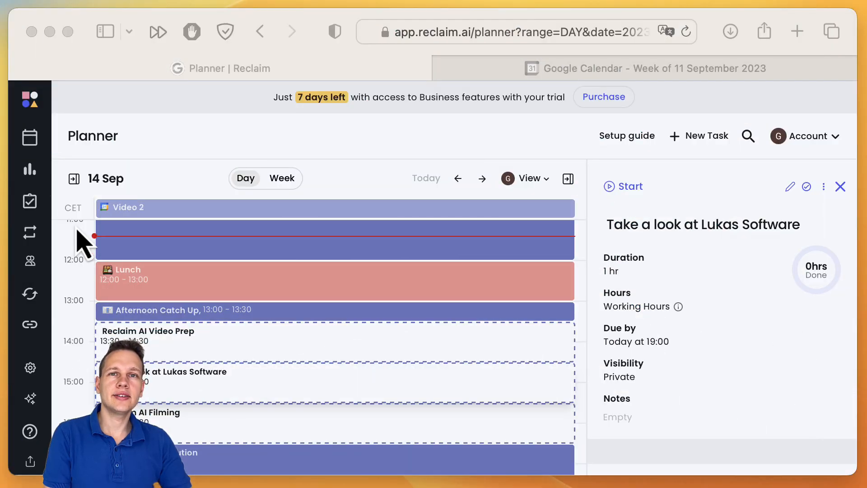
Browse the priority habits and view the details of the Lunch habit
click(36, 181)
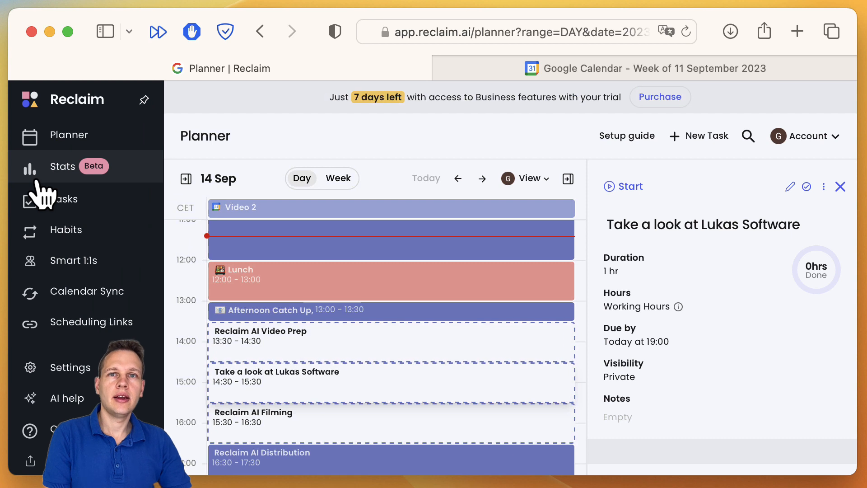
click(98, 240)
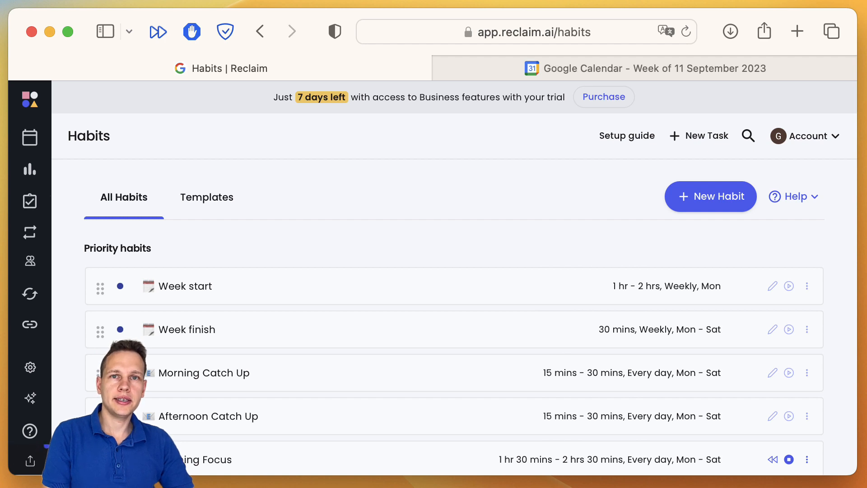
scroll(271, 393, down, 3)
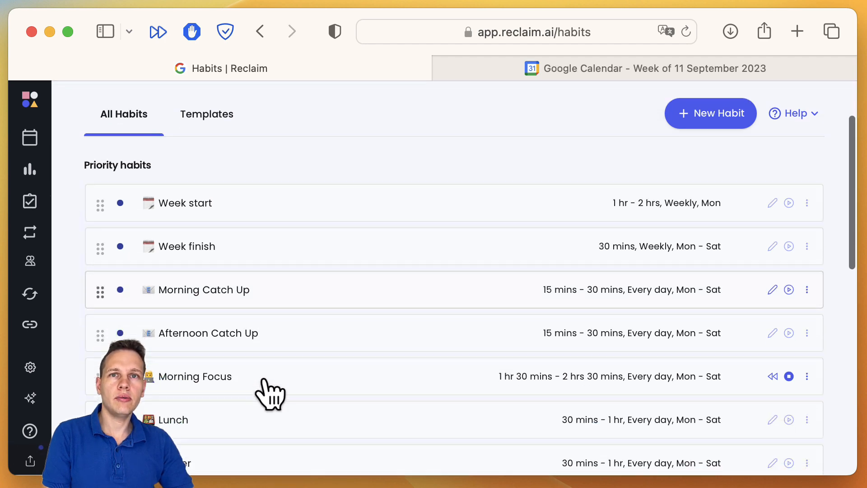
scroll(269, 393, down, 1)
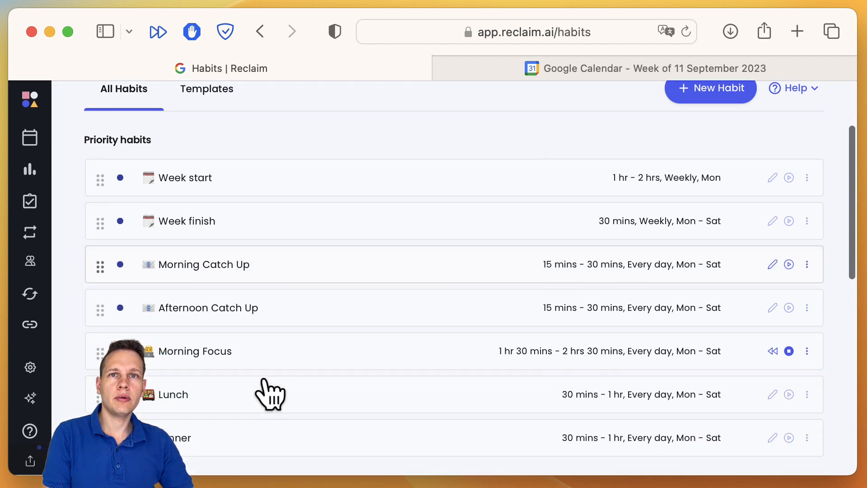
click(229, 398)
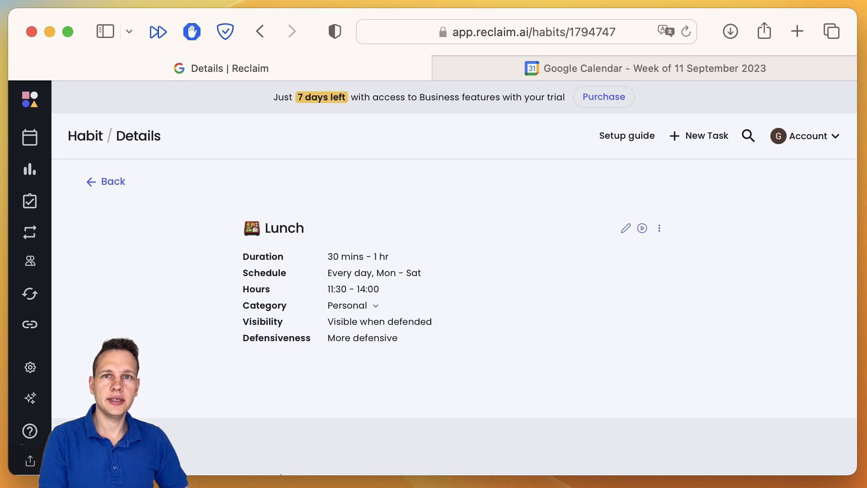
Examine the Lunch habit's editable settings, from duration, hours, frequency and ideal time to visibility and time defense
click(625, 228)
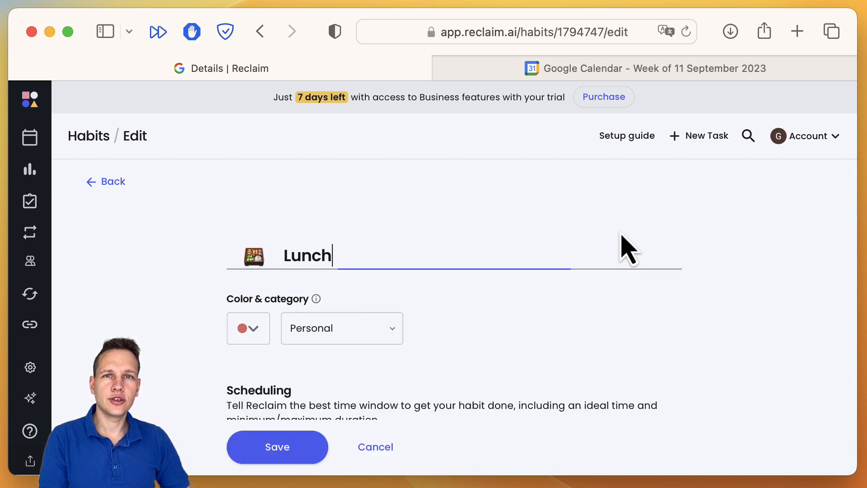
scroll(483, 383, down, 10)
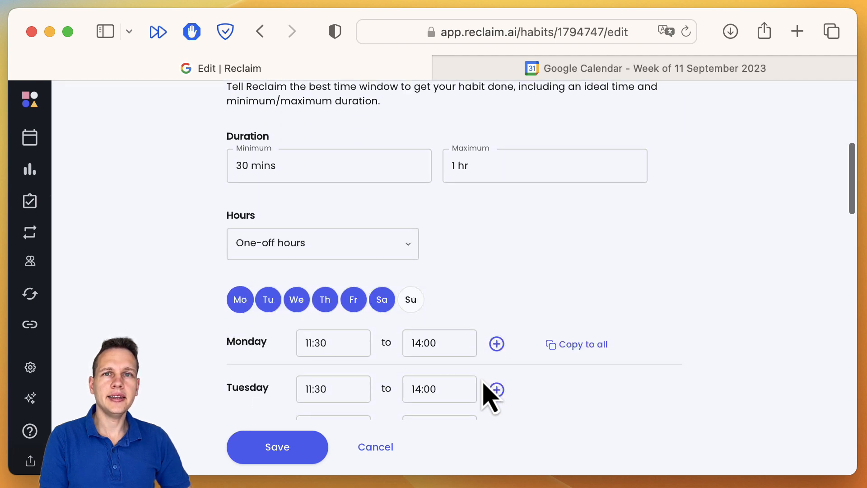
scroll(483, 386, down, 8)
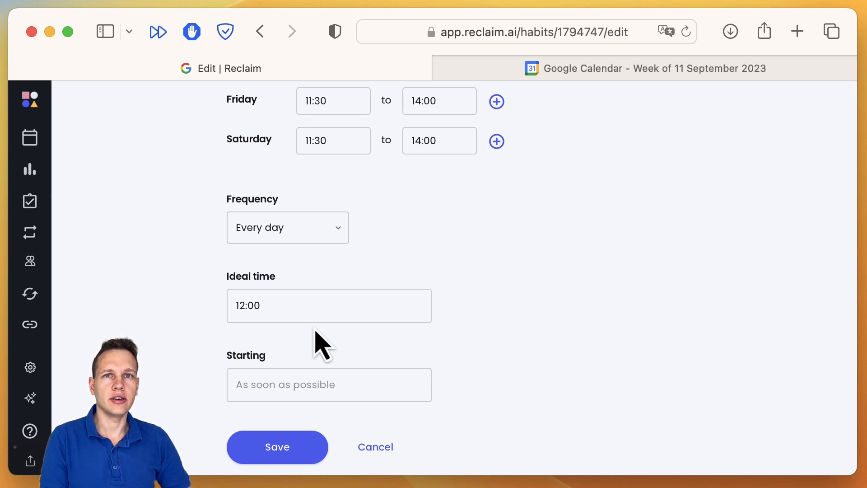
scroll(316, 345, down, 10)
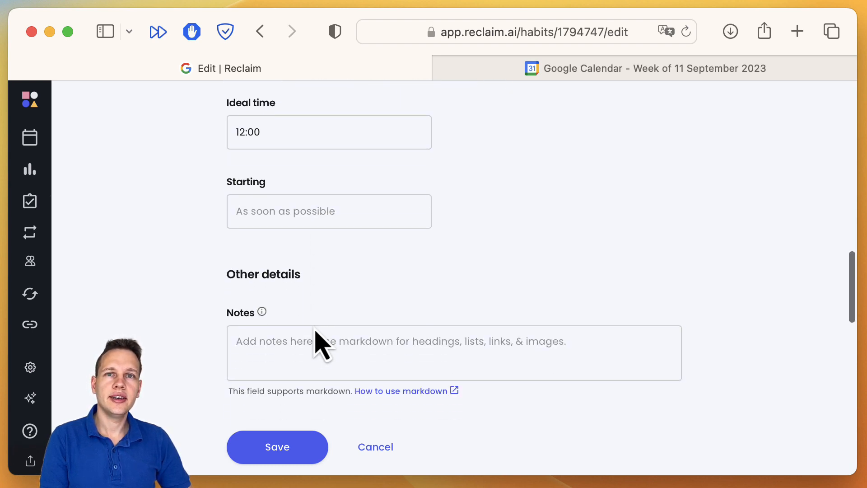
scroll(315, 331, down, 7)
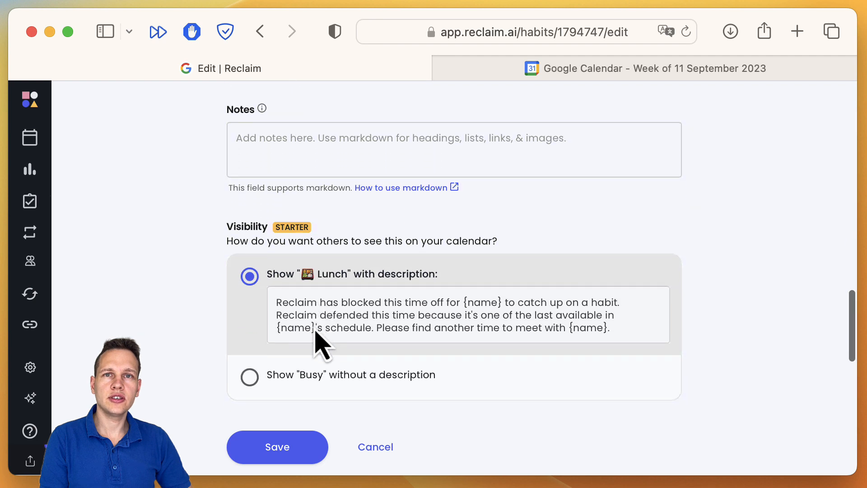
scroll(183, 415, down, 7)
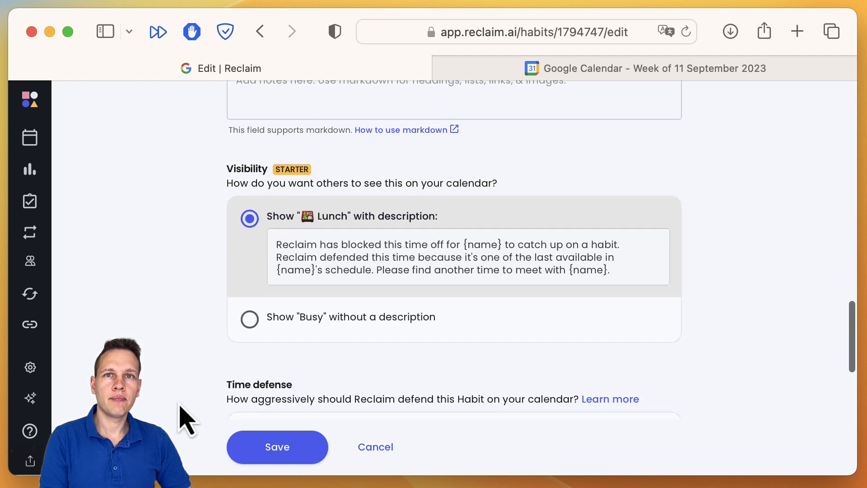
scroll(183, 416, down, 5)
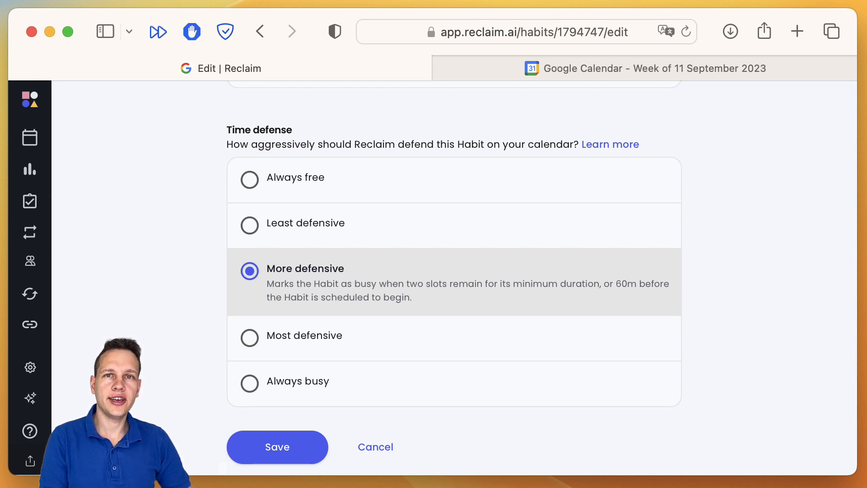
Review the Lunch habit's notification setting and save the habit
scroll(187, 408, down, 5)
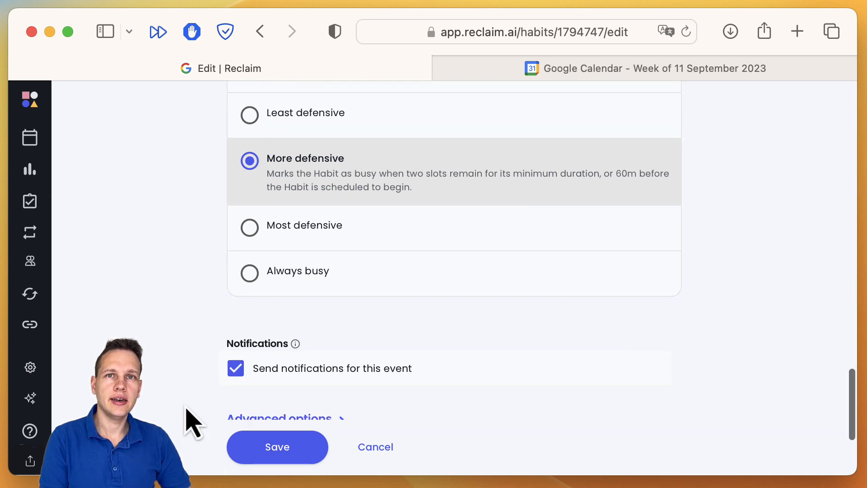
scroll(186, 409, down, 3)
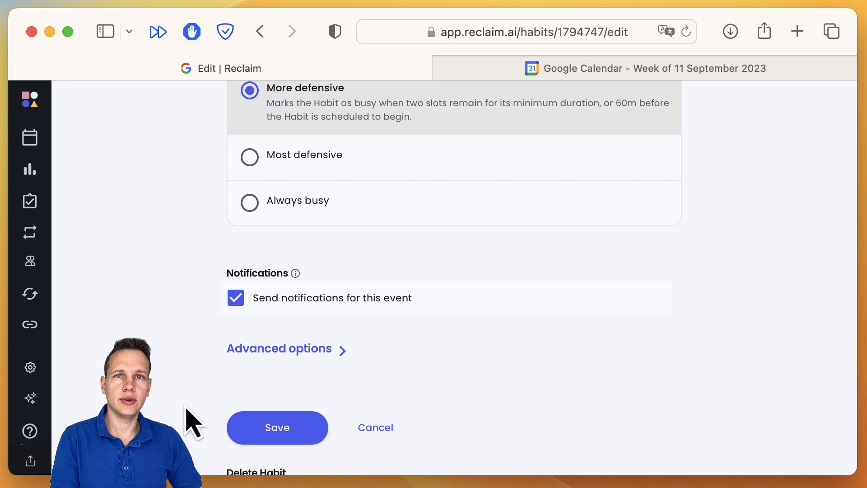
click(256, 428)
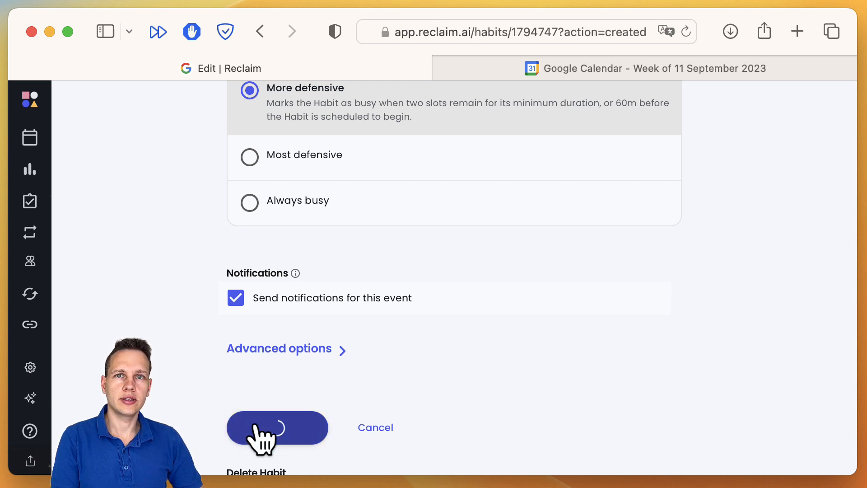
Return to the planner, look over the current week's Lunch blocks, and show those in the week of 18 September
click(30, 140)
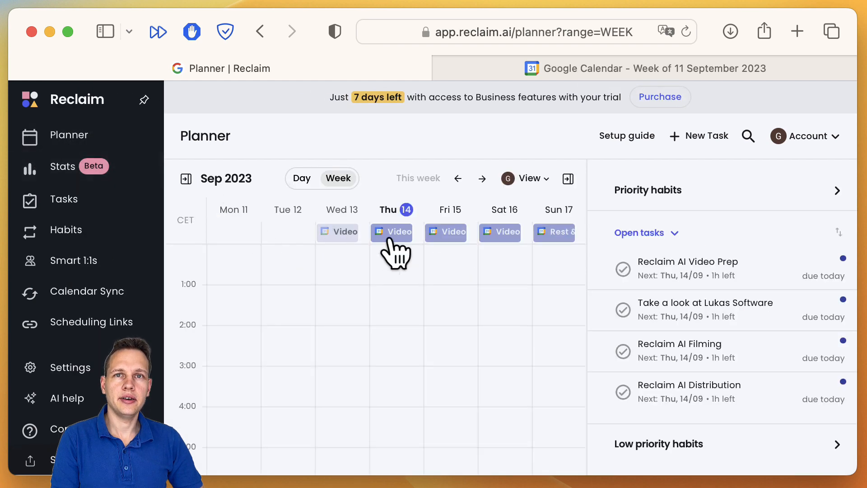
scroll(470, 373, down, 3)
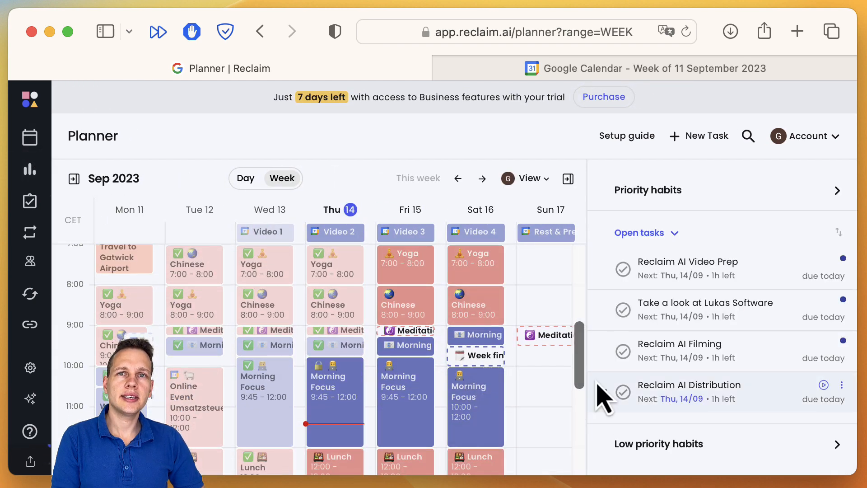
scroll(573, 404, down, 4)
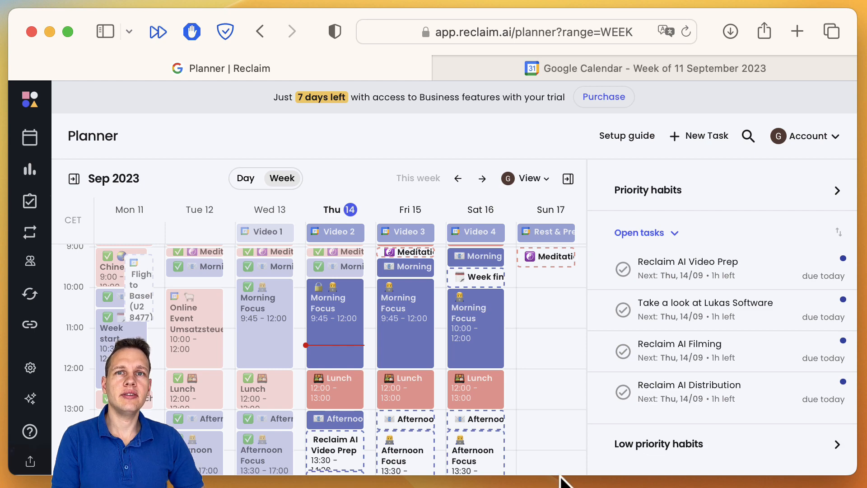
click(481, 178)
scroll(332, 379, down, 5)
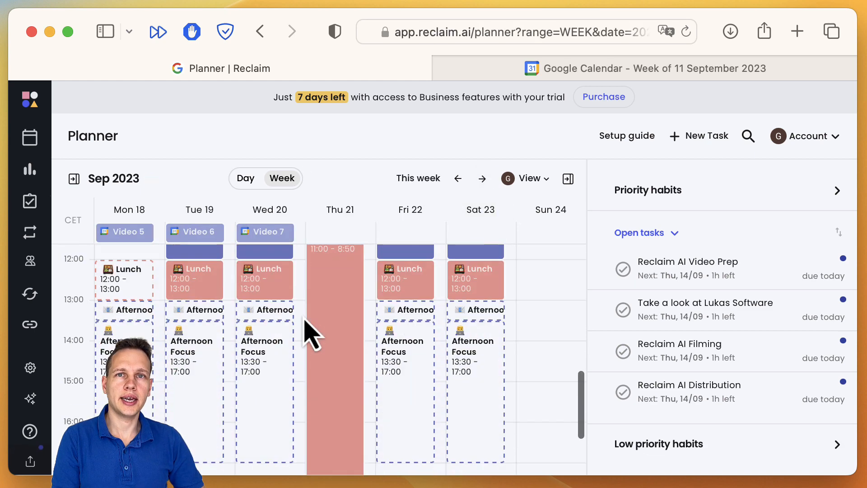
View the actions available for the Lunch block on Wednesday 20 September
right_click(299, 280)
click(289, 273)
right_click(295, 285)
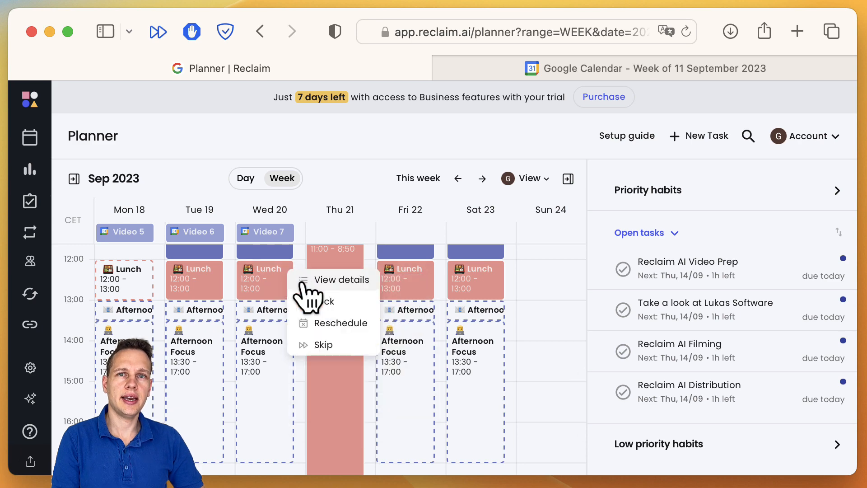
Switch to Google Calendar and create the event "Meeting with the CEO" on 20 September 2023 from 11:00 to 13:30
click(590, 63)
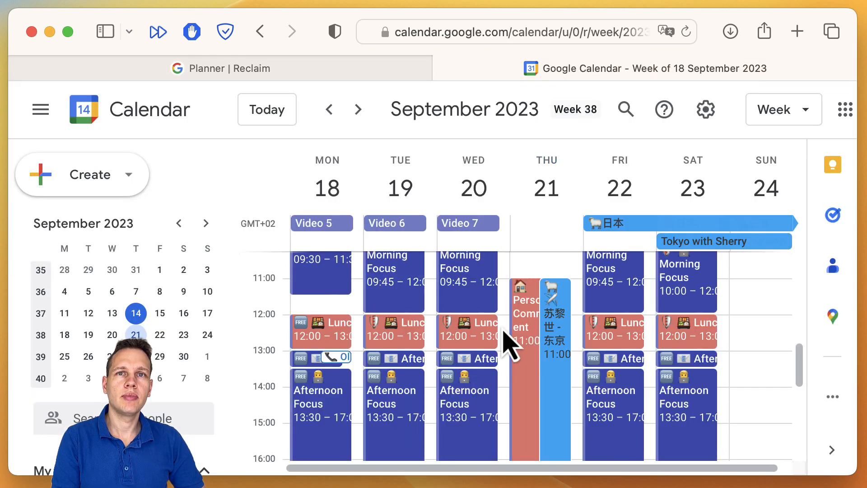
click(504, 291)
text(Meeting with the CEO)
click(257, 174)
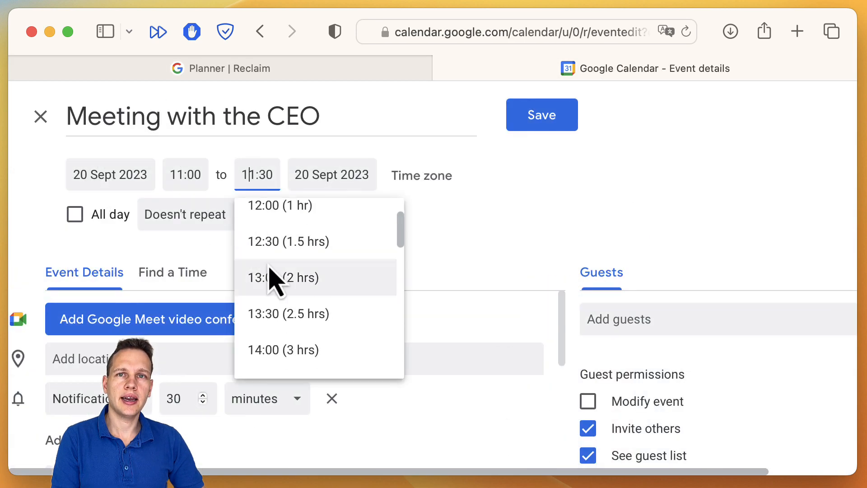
click(289, 310)
click(542, 115)
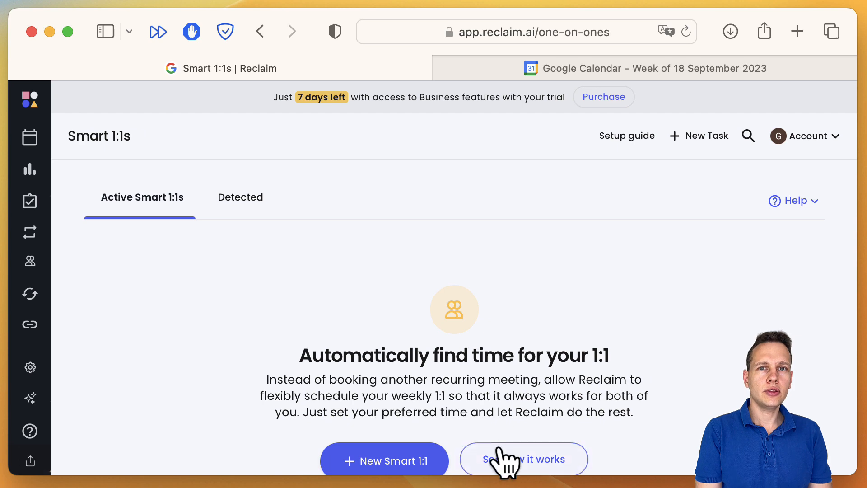
Open the Smart 1:1s introduction in Reclaim and view its overview of automatic, flexible scheduling
click(498, 455)
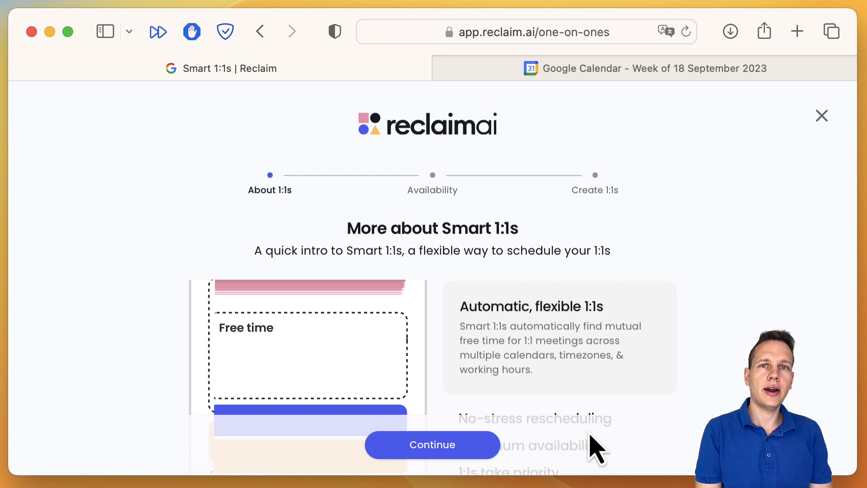
scroll(589, 447, down, 5)
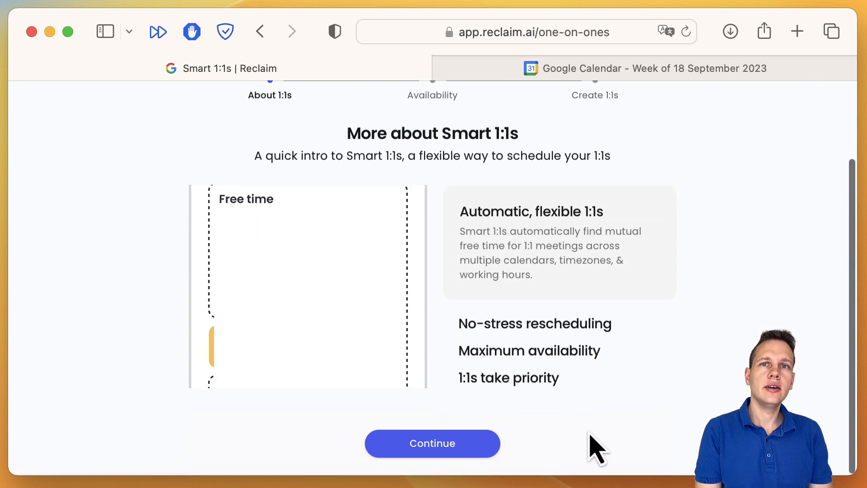